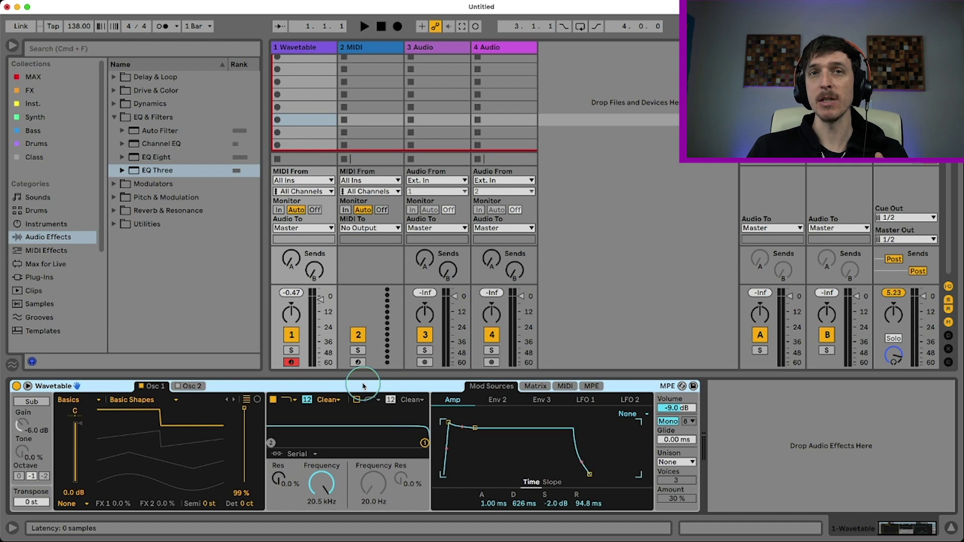
- Add the EQ Three audio effect after the Wavetable instrument on the first track
click(150, 169)
double_click(152, 171)
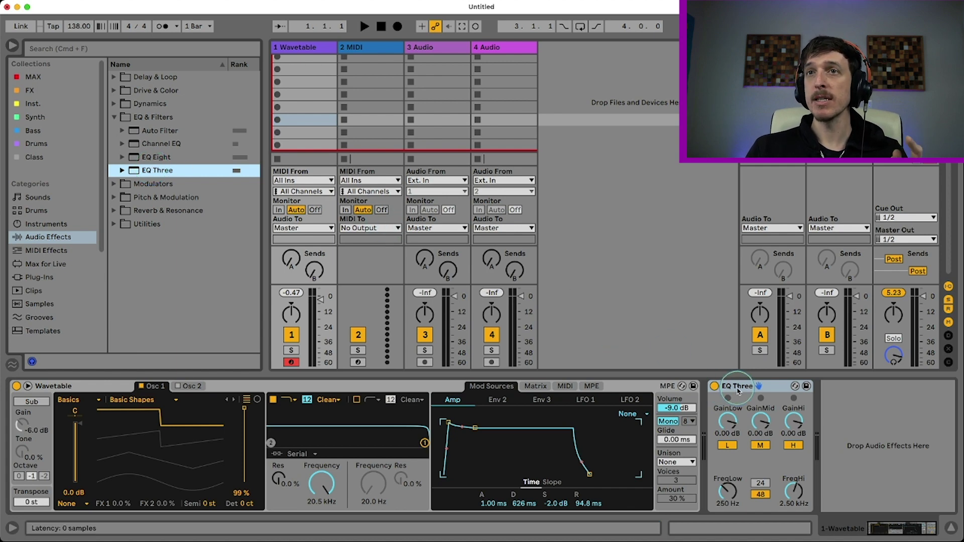
- Switch the EQ Three's low band and high band off and back on to demonstrate them
click(729, 446)
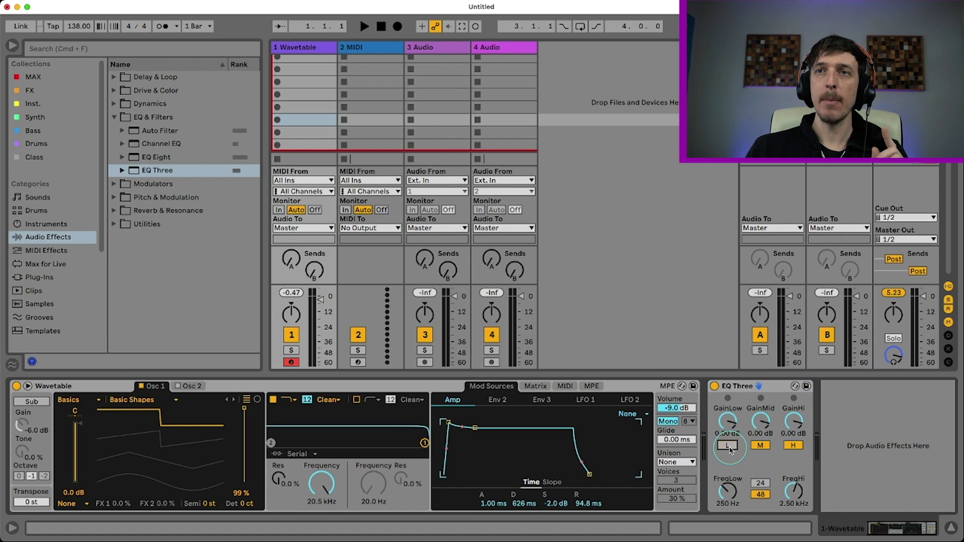
click(728, 446)
click(794, 446)
click(794, 446)
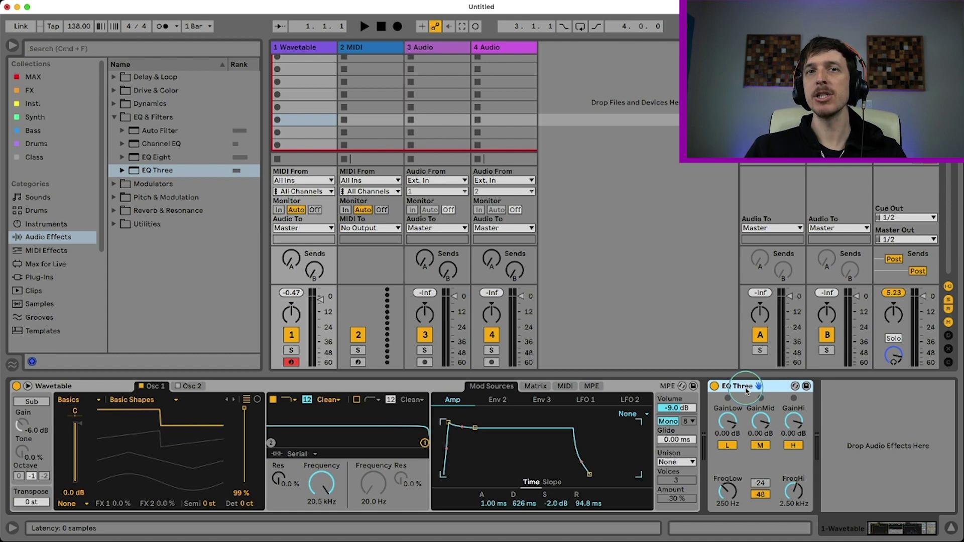
- Group the EQ Three into an Audio Effect Rack and duplicate its chain twice to make three chains
key(super+g)
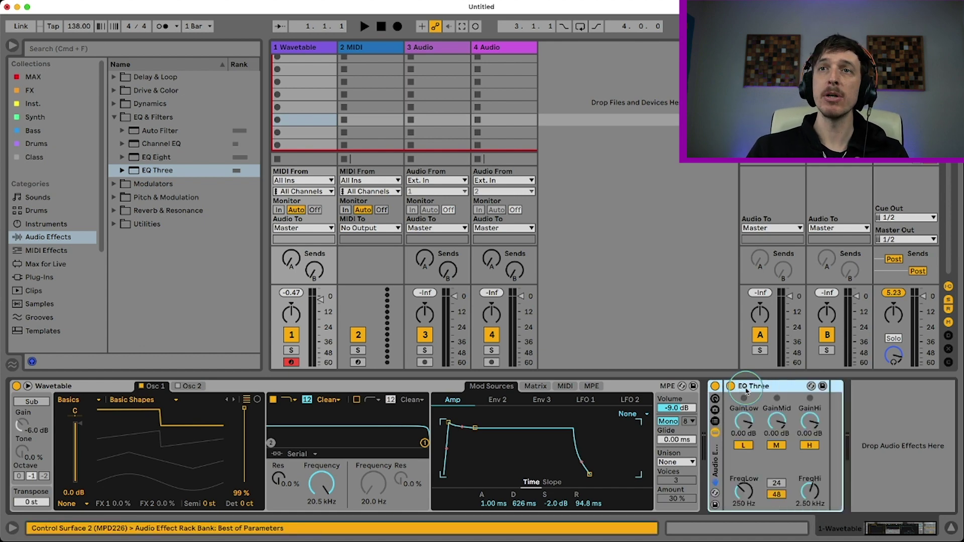
click(716, 423)
click(682, 423)
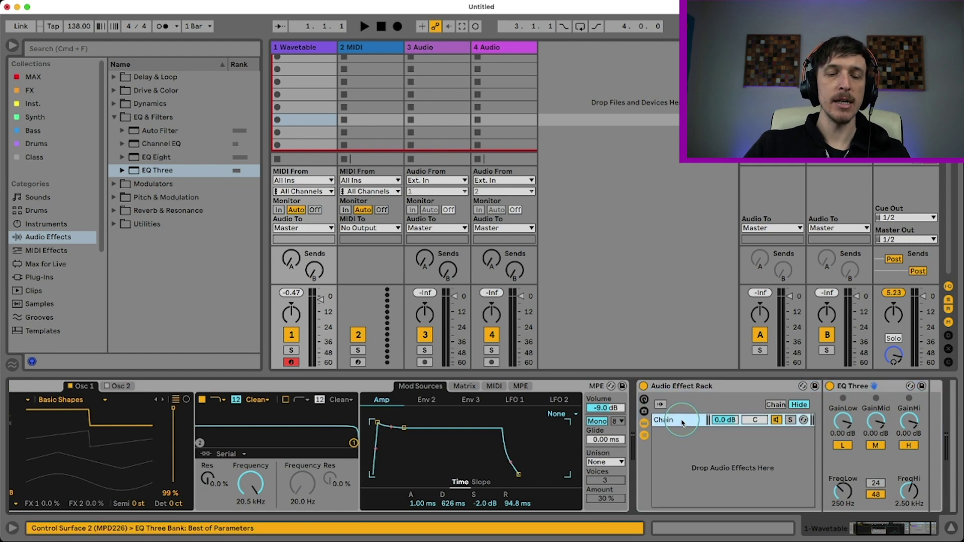
key(super+d)
key(super+d)
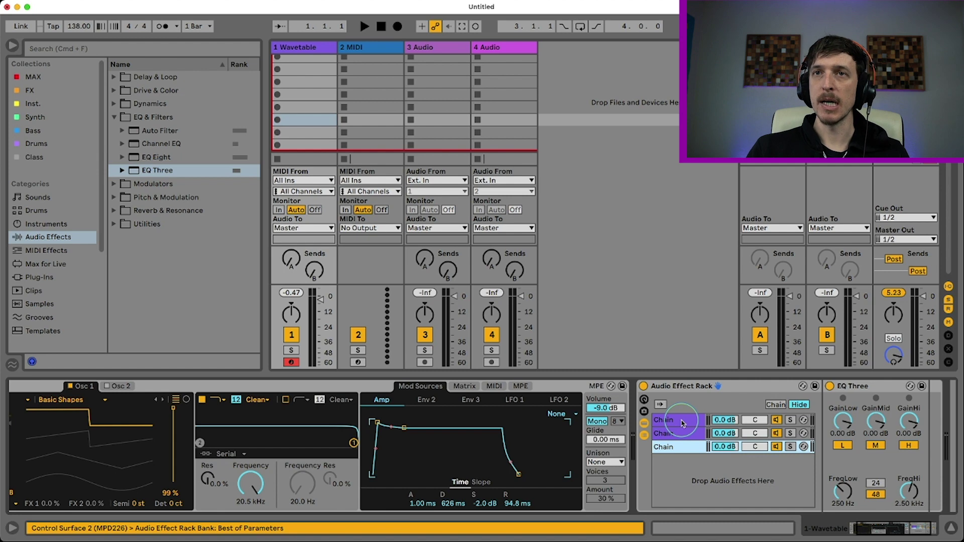
- Rename the rack's three chains as lows, mid and HI
click(682, 422)
click(679, 435)
click(678, 448)
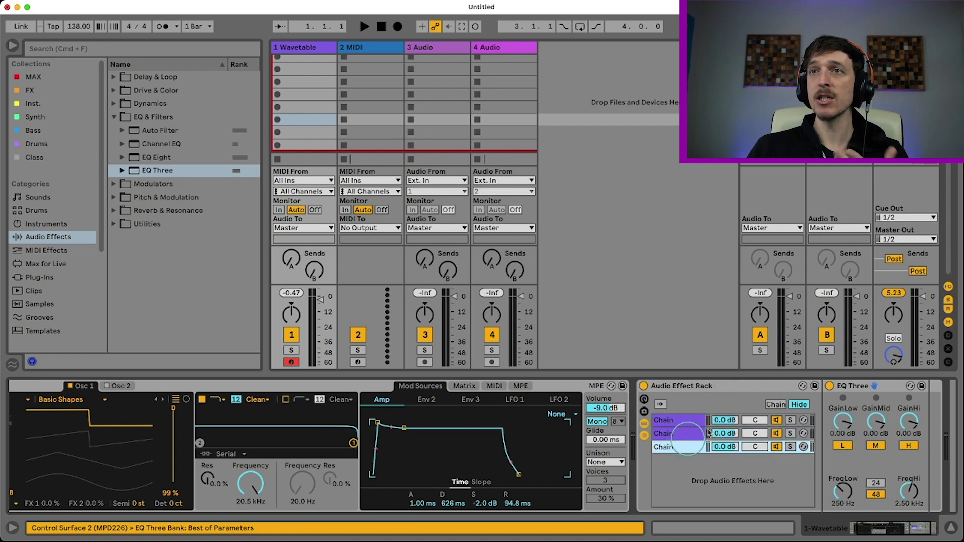
click(678, 422)
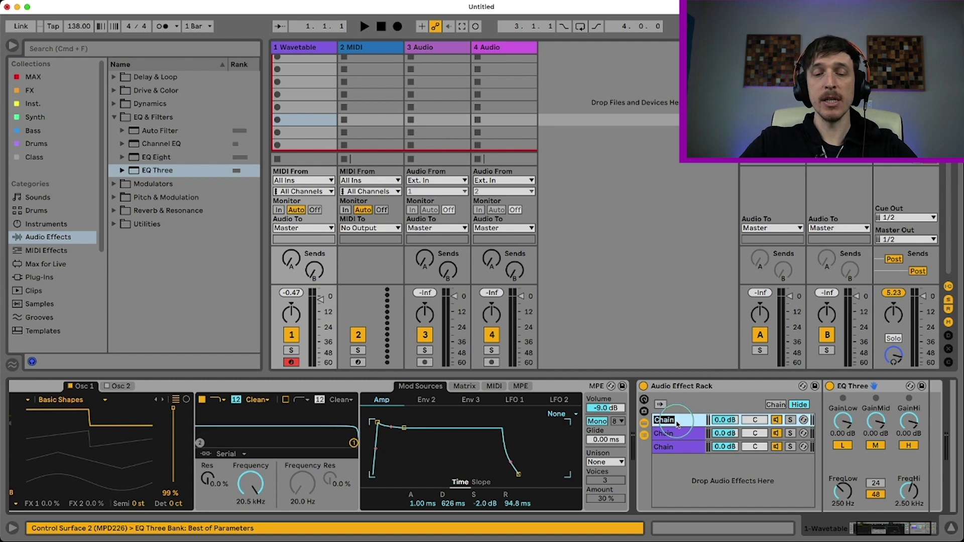
text(lows)
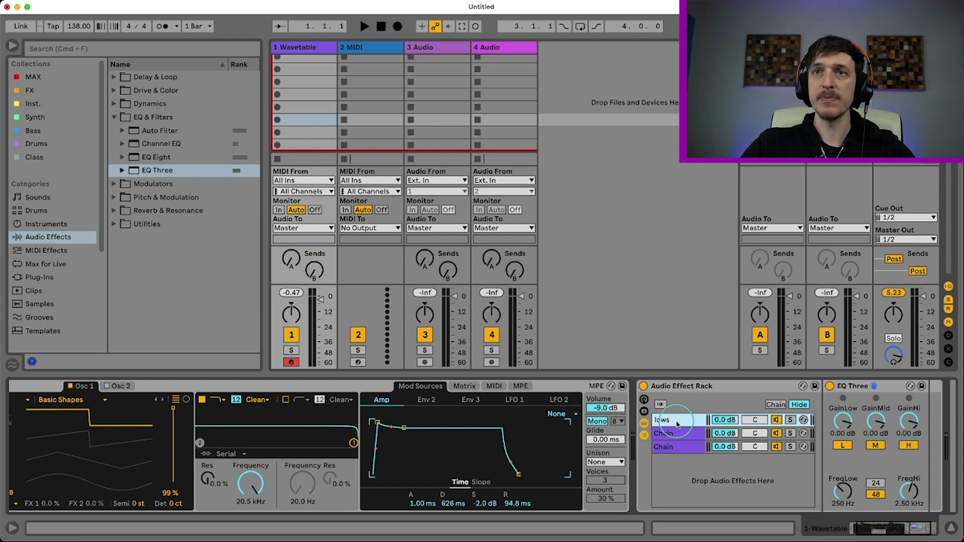
key(Tab)
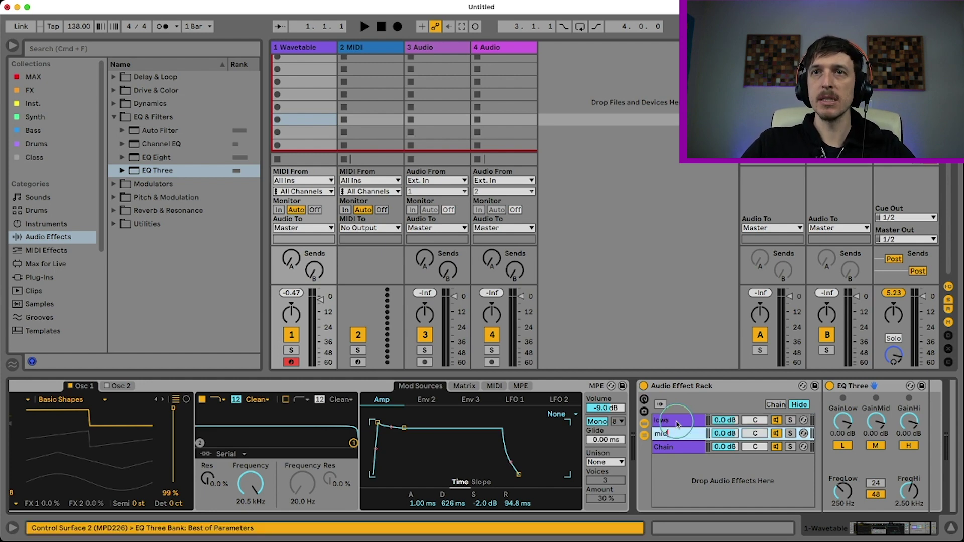
key(Tab)
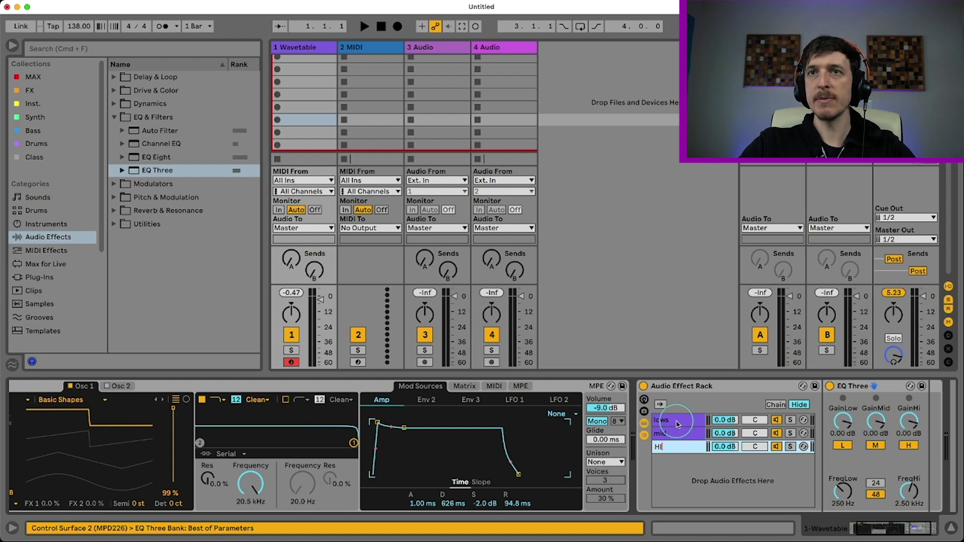
- Leave only the matching EQ Three band on in each chain: low in lows, mid in mid, high in HI
click(678, 424)
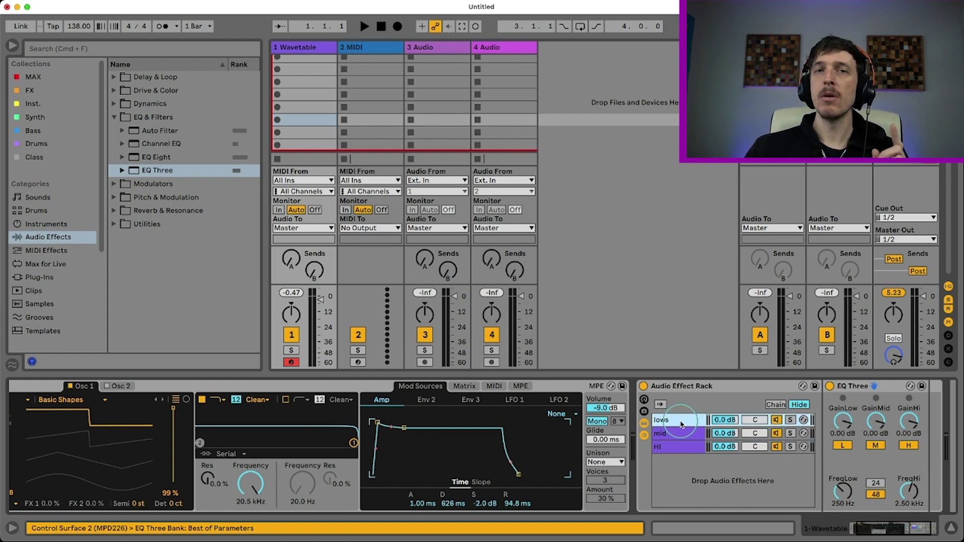
click(876, 445)
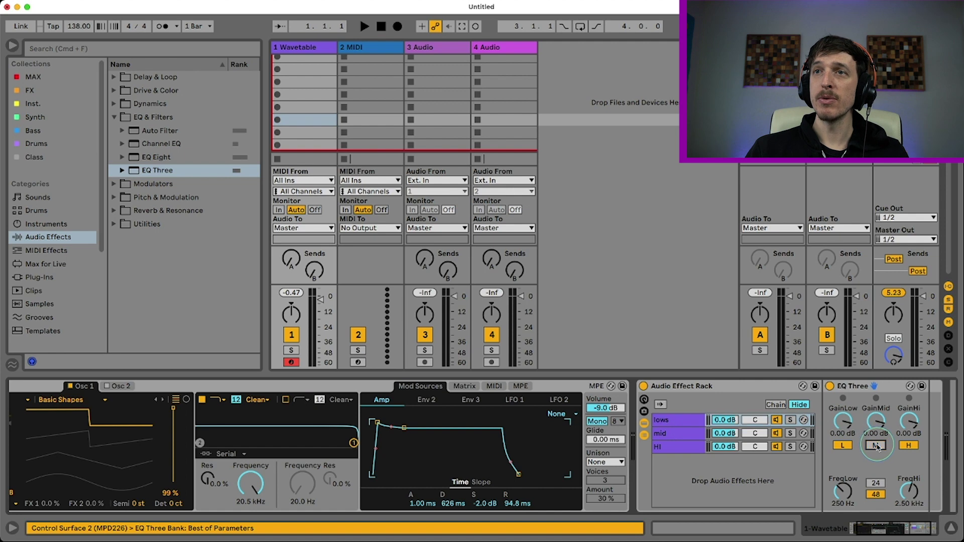
click(693, 434)
click(842, 445)
click(909, 446)
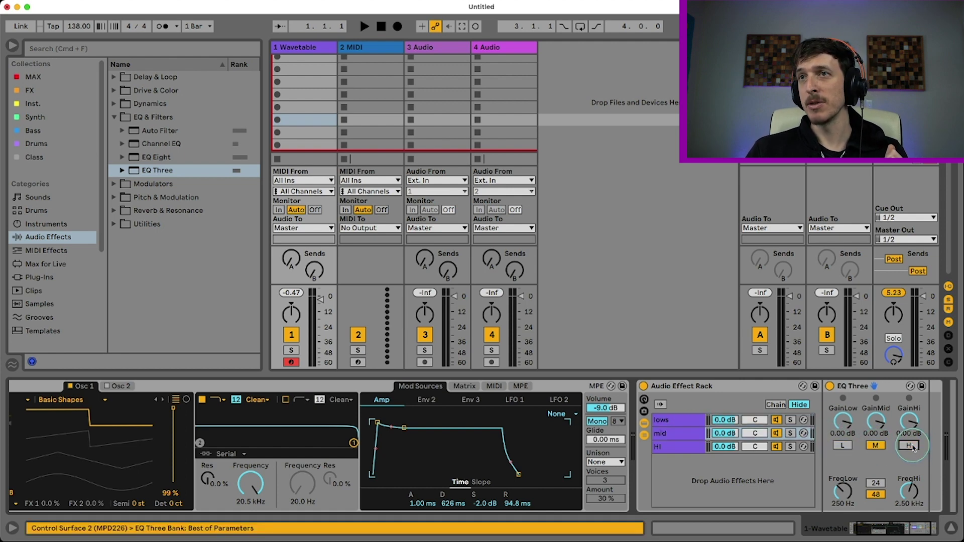
click(685, 447)
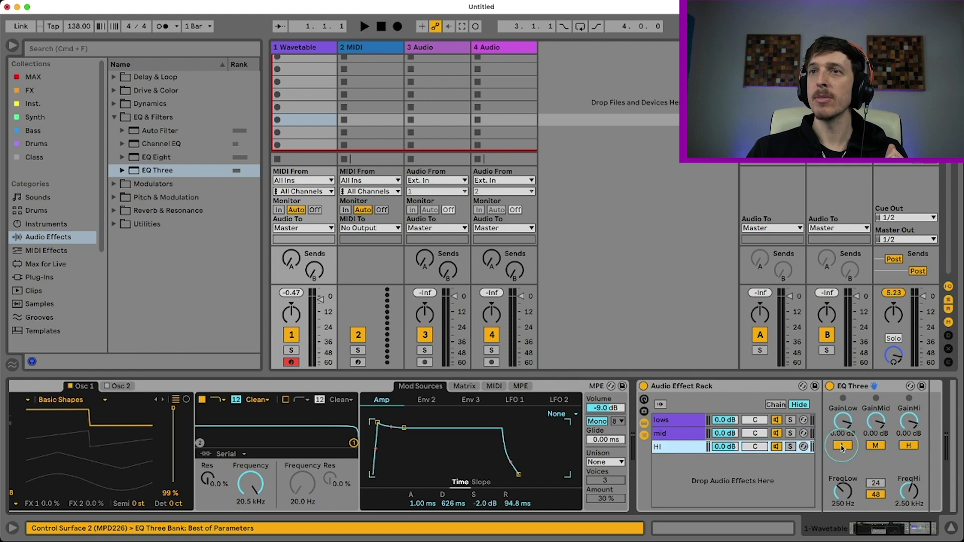
click(842, 445)
click(874, 446)
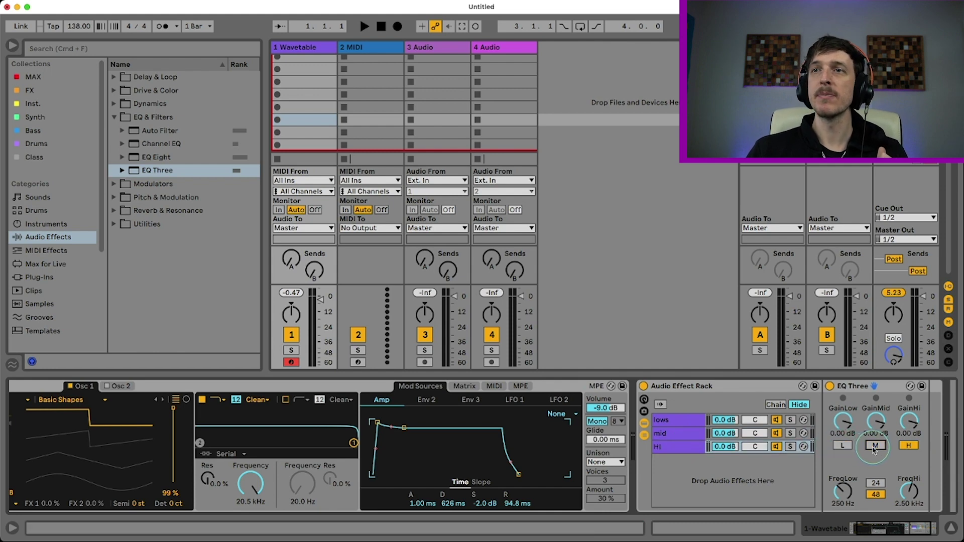
click(698, 424)
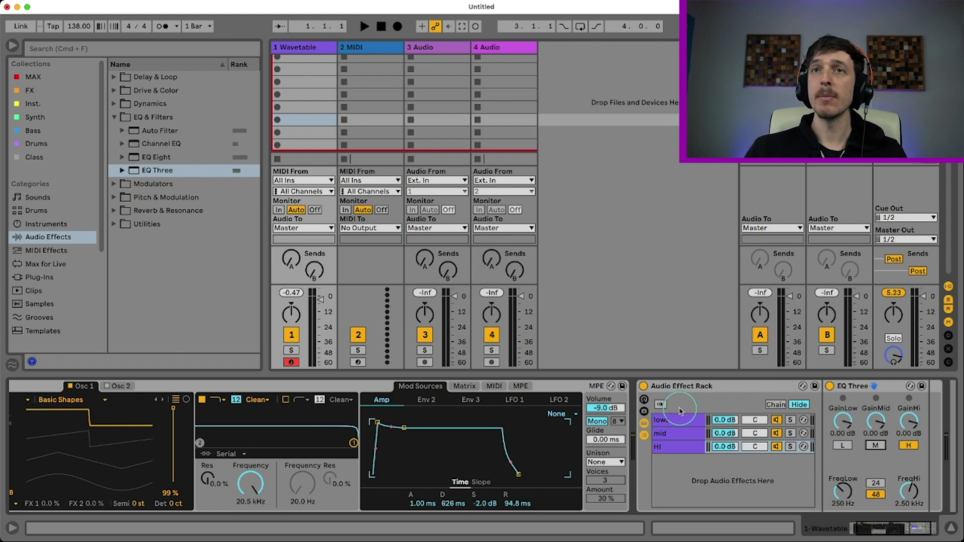
- Bypass the whole Audio Effect Rack to compare the sound, and turn it back on
click(644, 387)
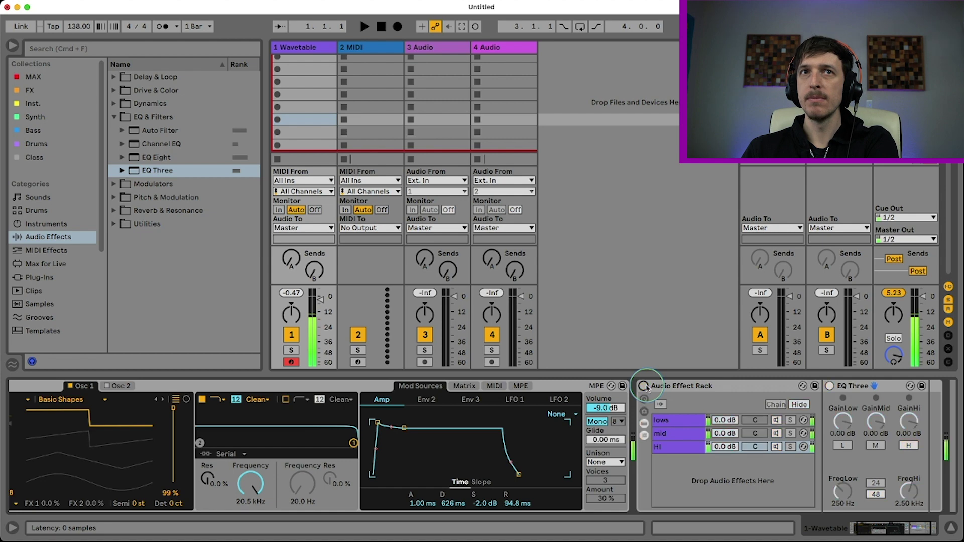
scroll(638, 396, right, 3)
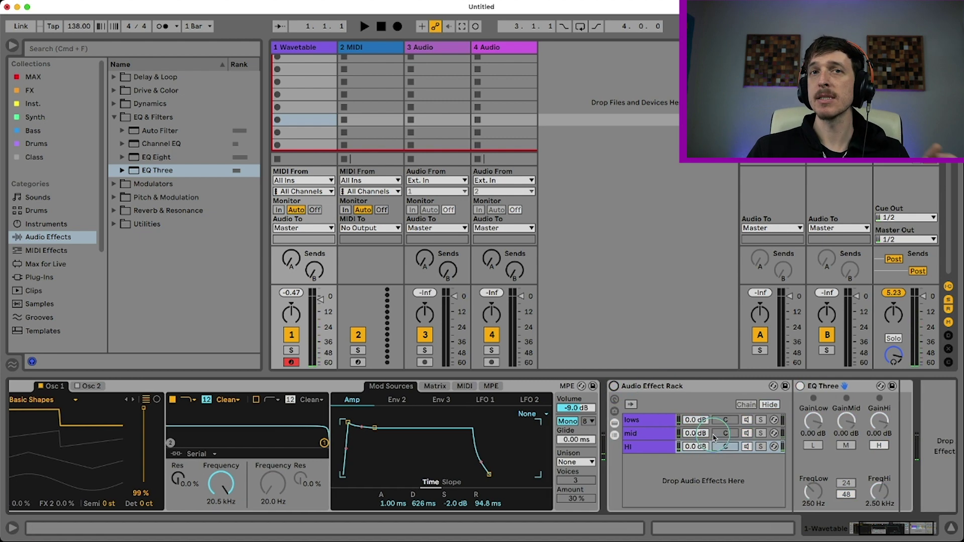
click(614, 387)
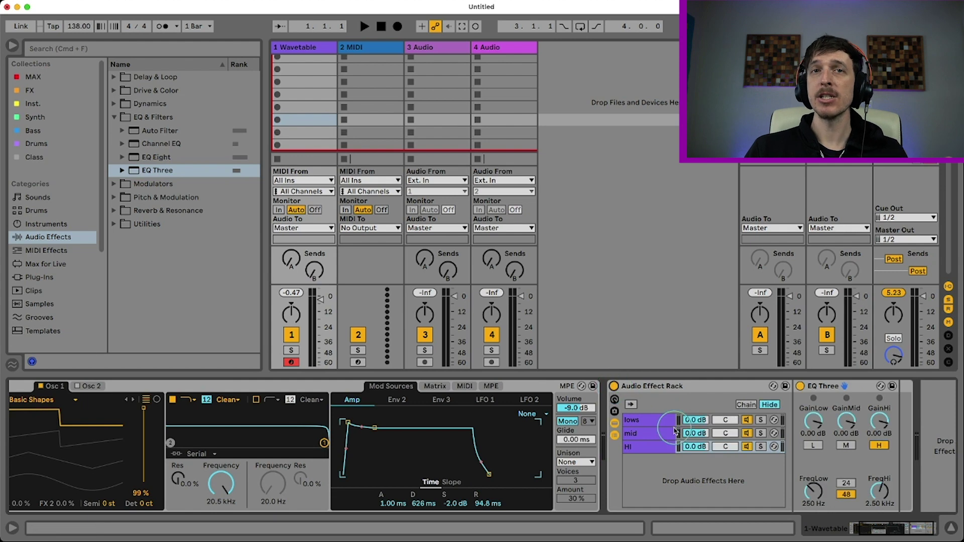
- Solo the lows, mid and HI chains one after another to hear each band, and clear all chain solos
scroll(674, 432, right, 3)
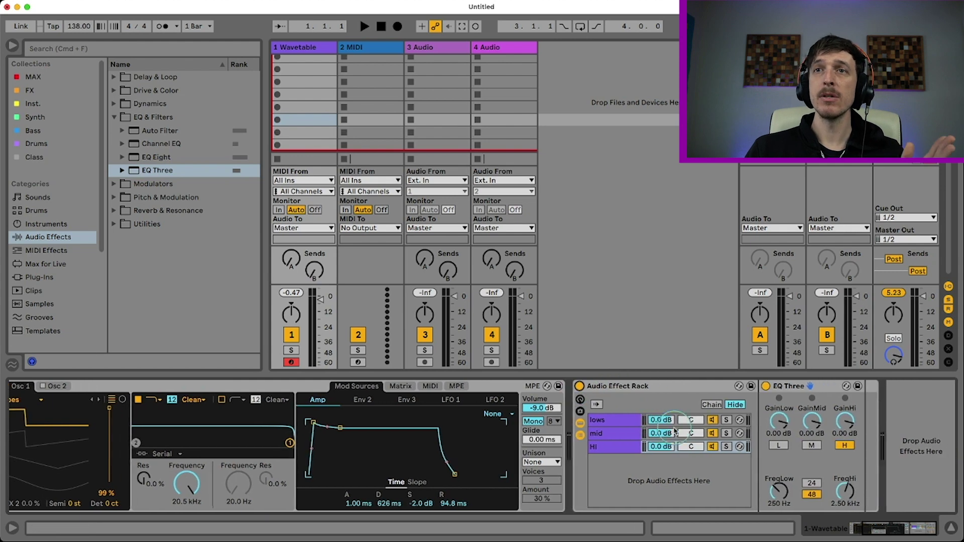
click(726, 420)
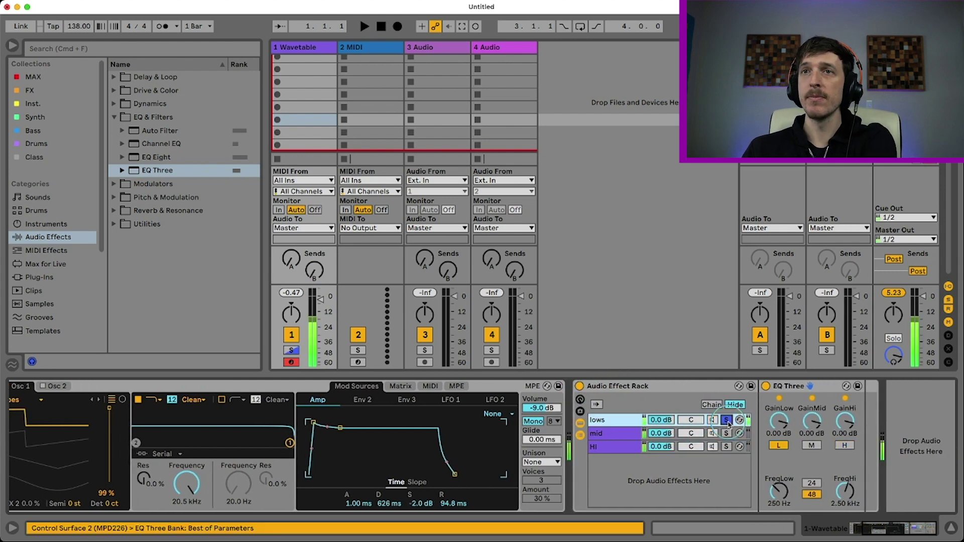
click(727, 433)
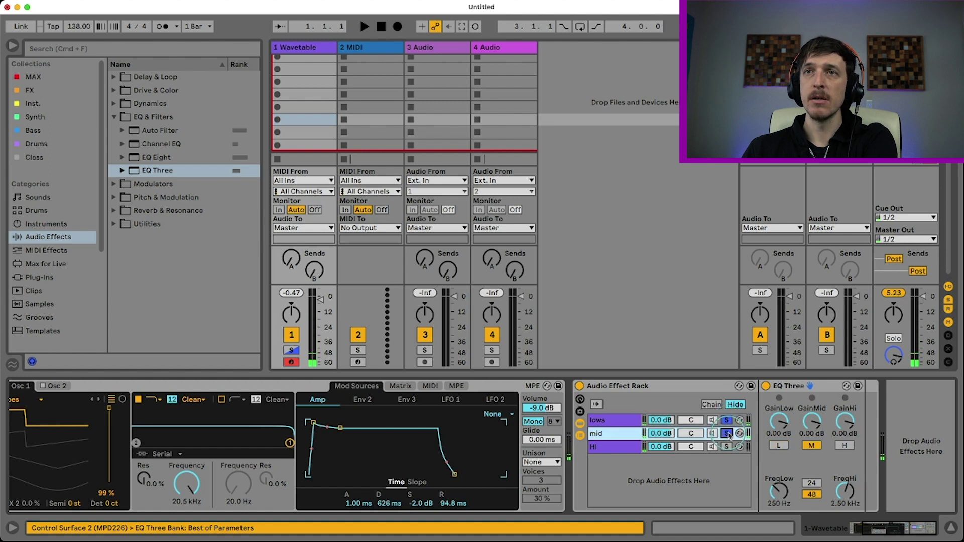
click(726, 420)
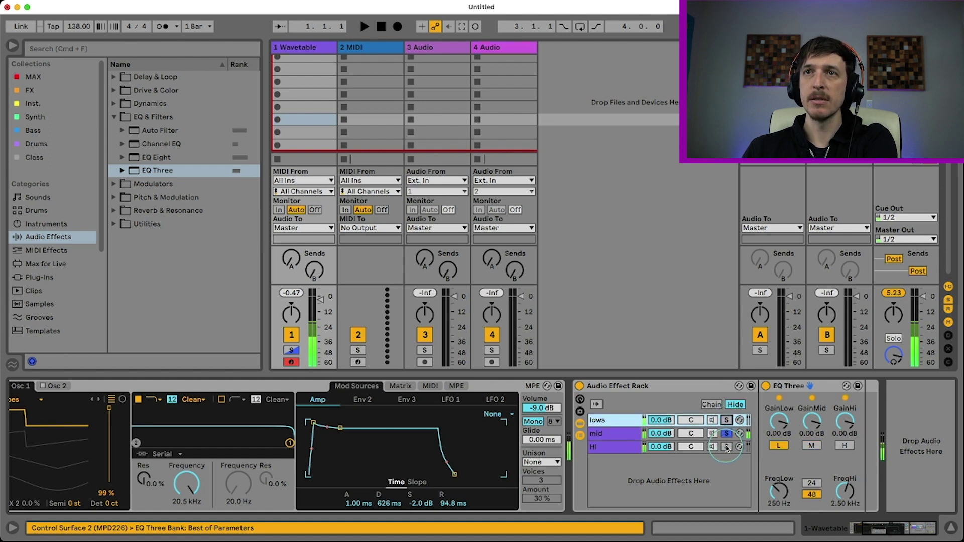
click(727, 446)
click(726, 435)
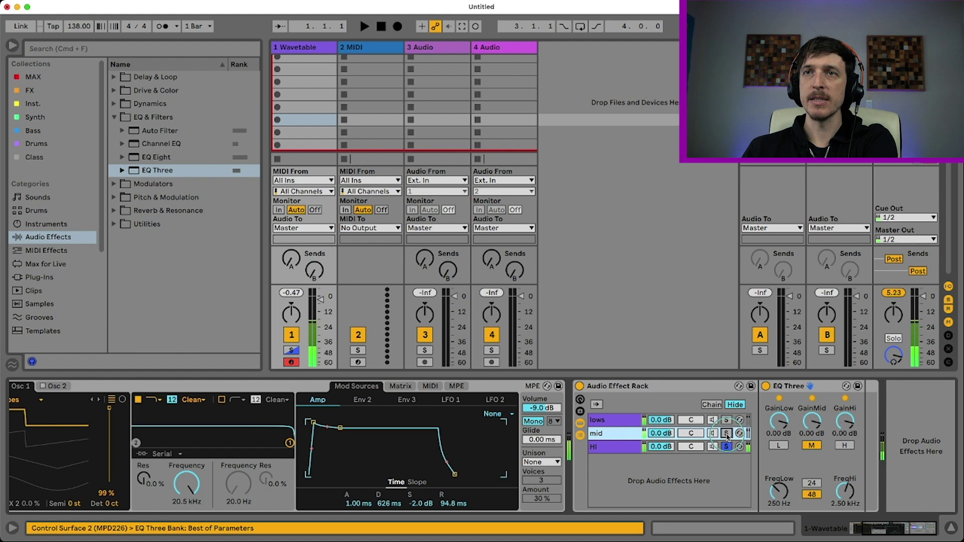
click(726, 447)
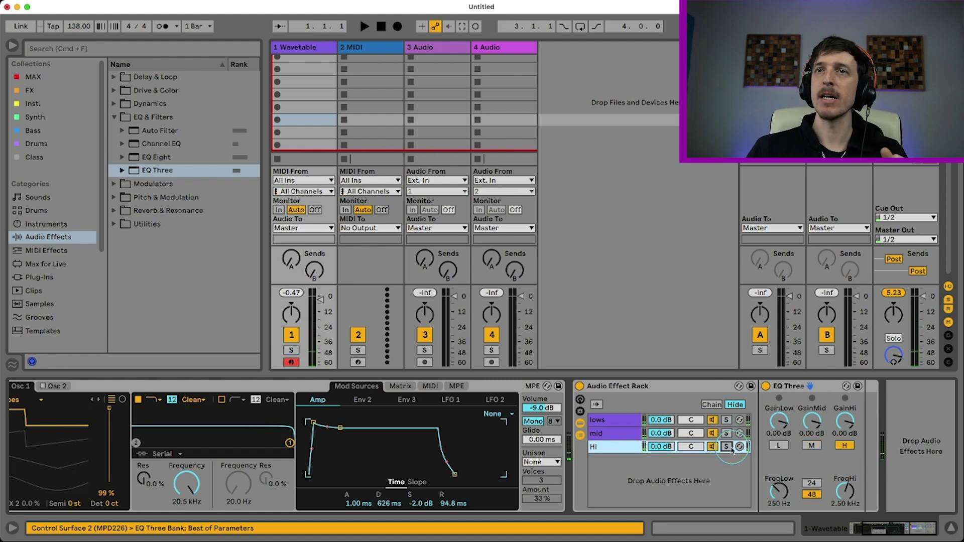
- Rename the Audio Effect Rack as multiband template
click(629, 392)
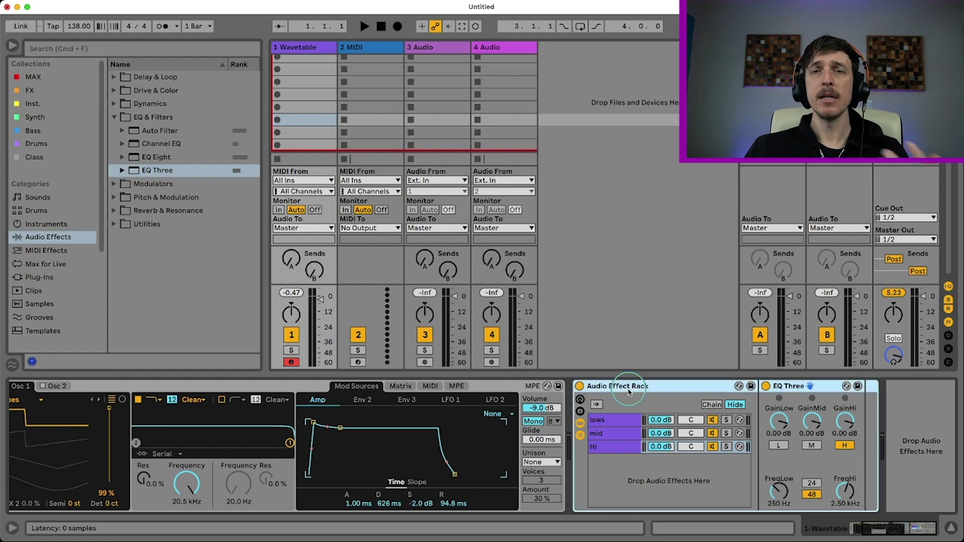
key(super+r)
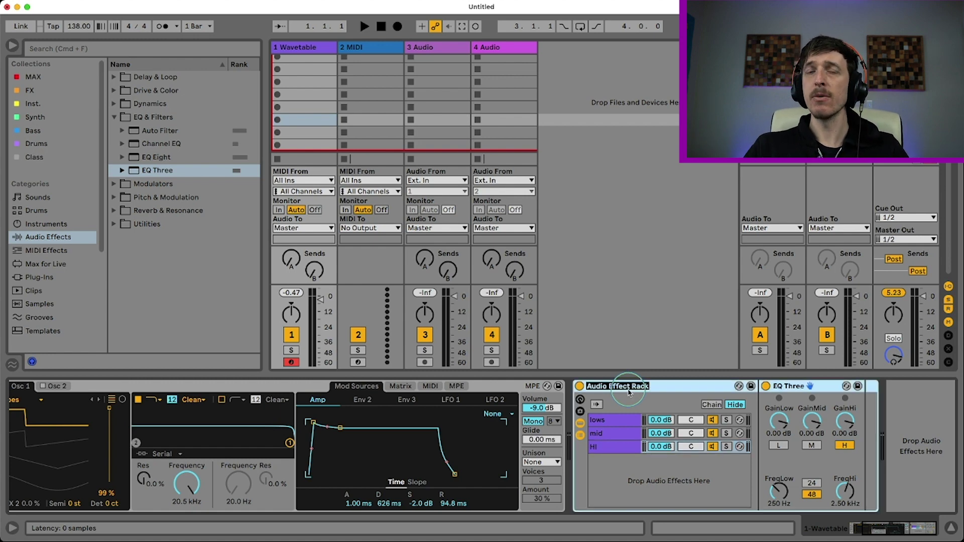
text(multiband template)
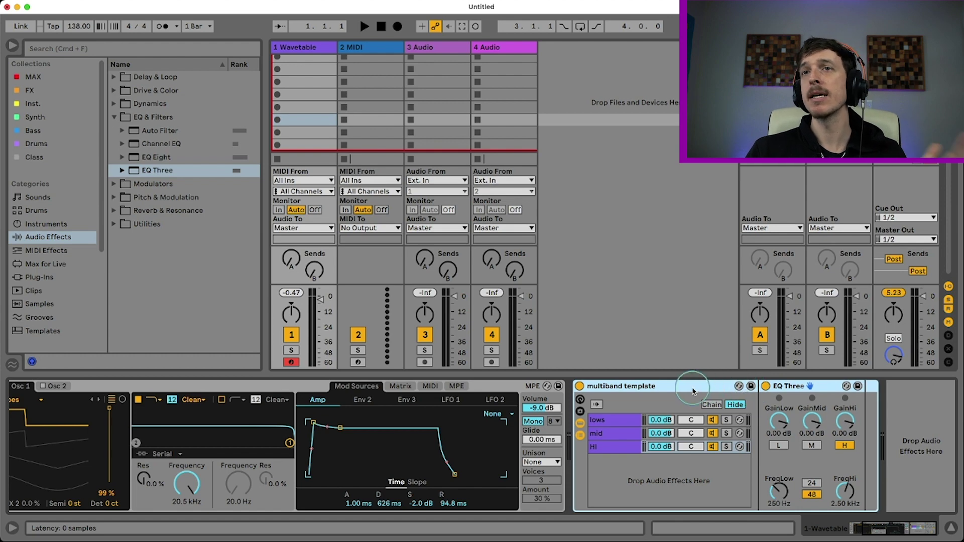
- Add a Saturator from the Drive & Color effects to the lows chain, after its EQ Three
click(628, 423)
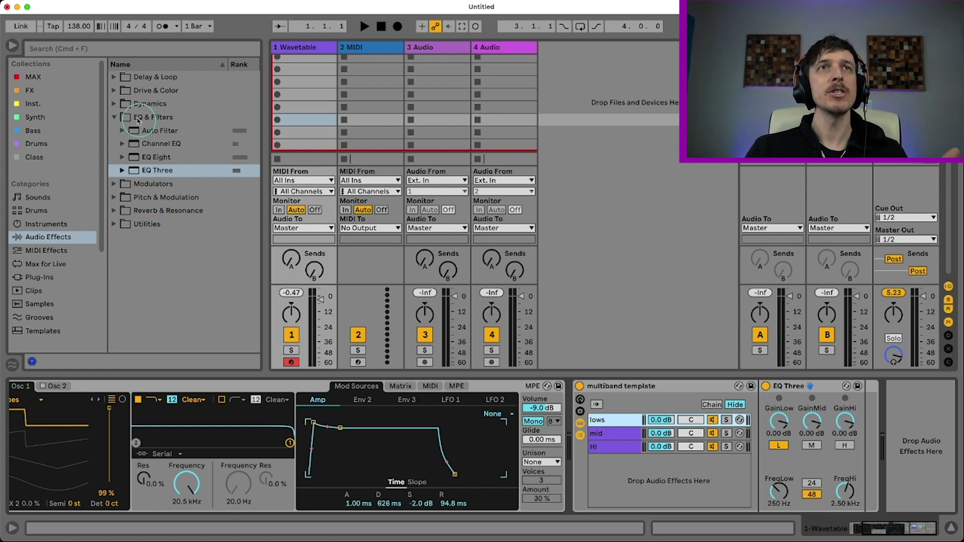
click(117, 91)
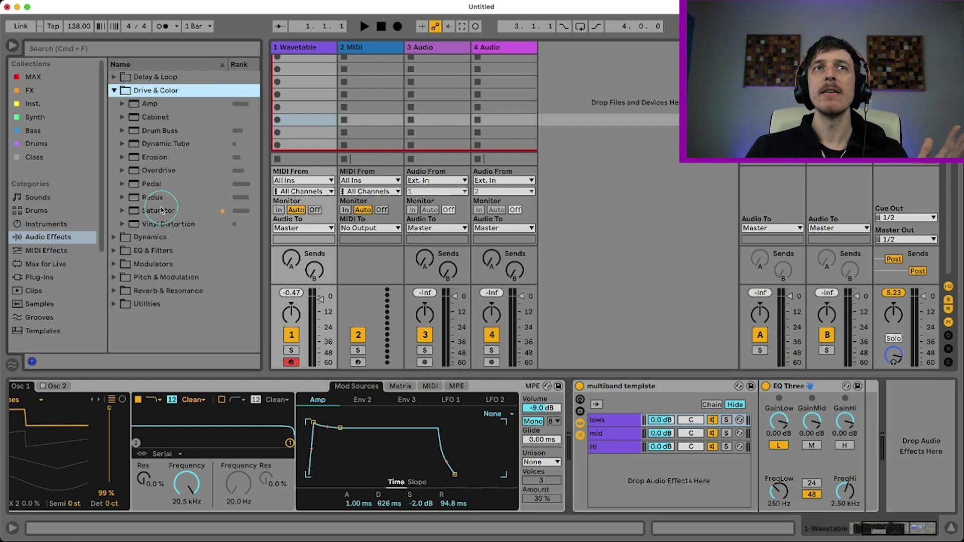
mouse_move(176, 212)
mouse_down()
mouse_move(591, 400)
mouse_move(622, 423)
mouse_up()
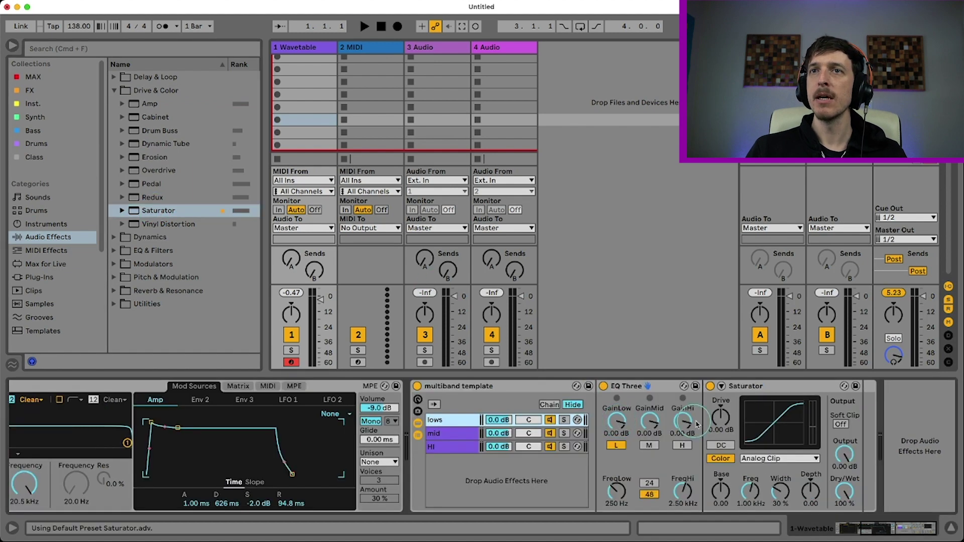
- Solo the lows chain and set its Saturator to 4.57 dB Drive with the Medium Curve type
click(713, 420)
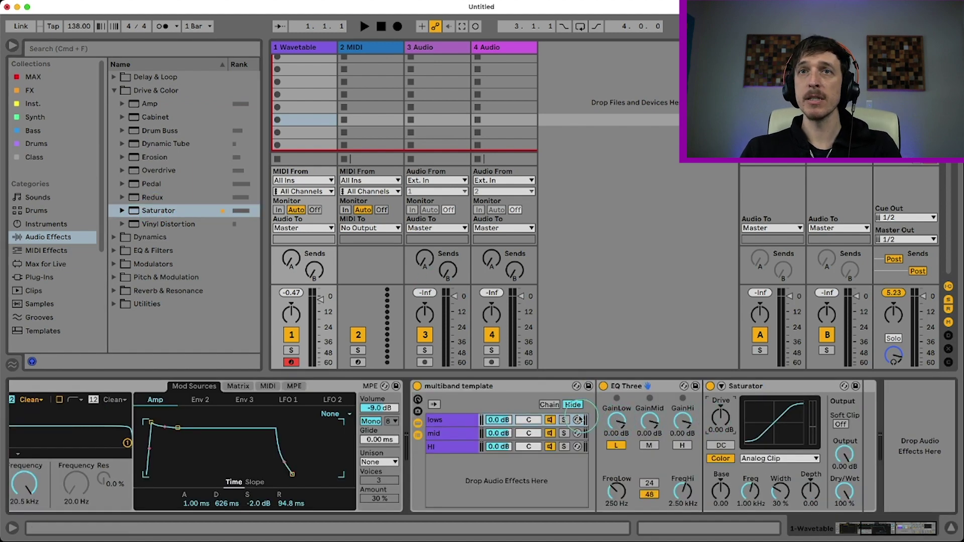
click(564, 421)
drag(721, 416, 721, 415)
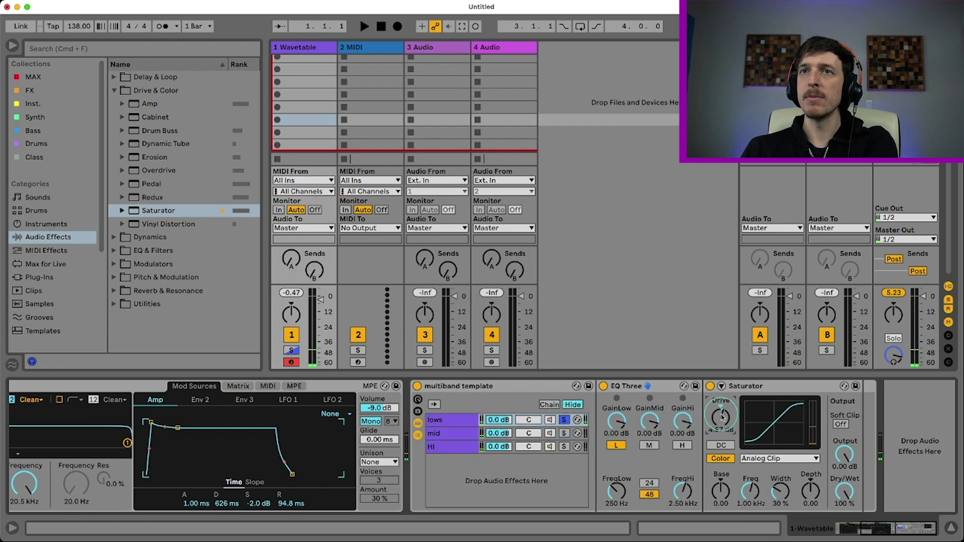
click(761, 458)
click(766, 490)
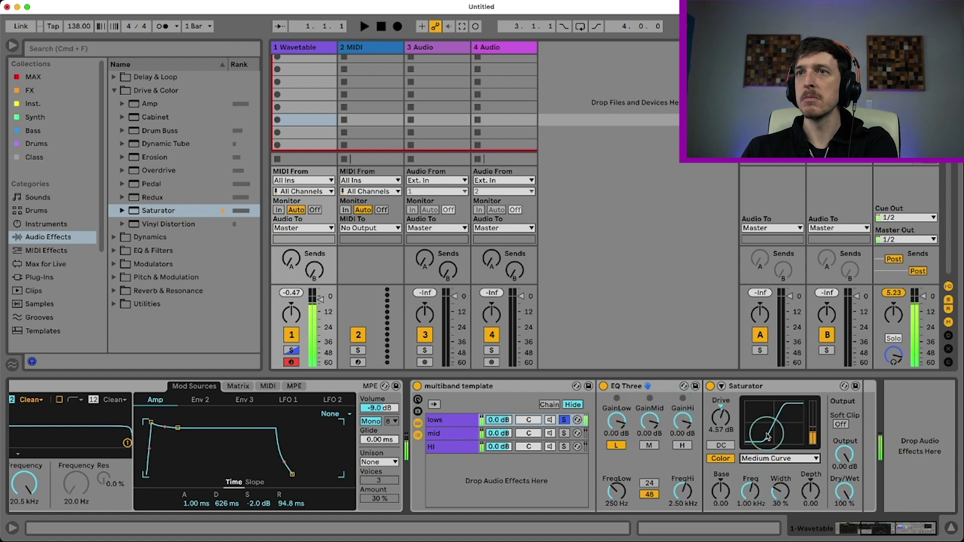
- Try the Hard Curve type on the lows chain's Saturator, and switch it back to Medium Curve
click(758, 458)
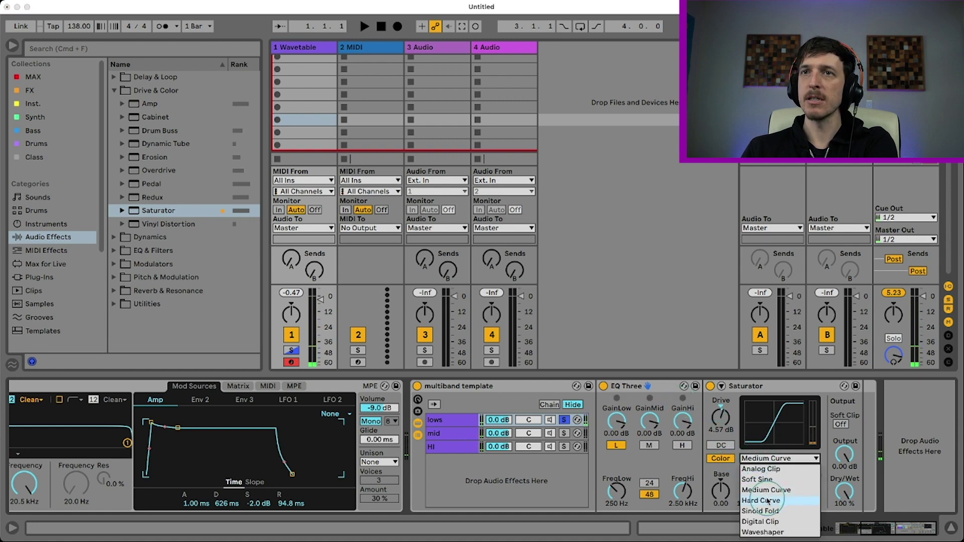
click(761, 501)
click(768, 458)
click(767, 489)
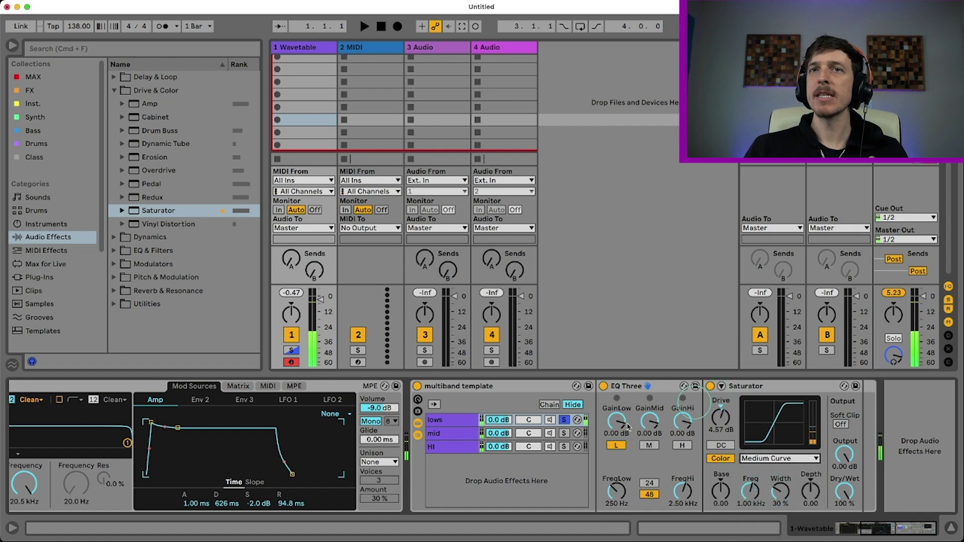
- Solo the mid chain instead of the lows, and add an Overdrive from the Drive & Color effects after its EQ Three
click(564, 420)
click(564, 433)
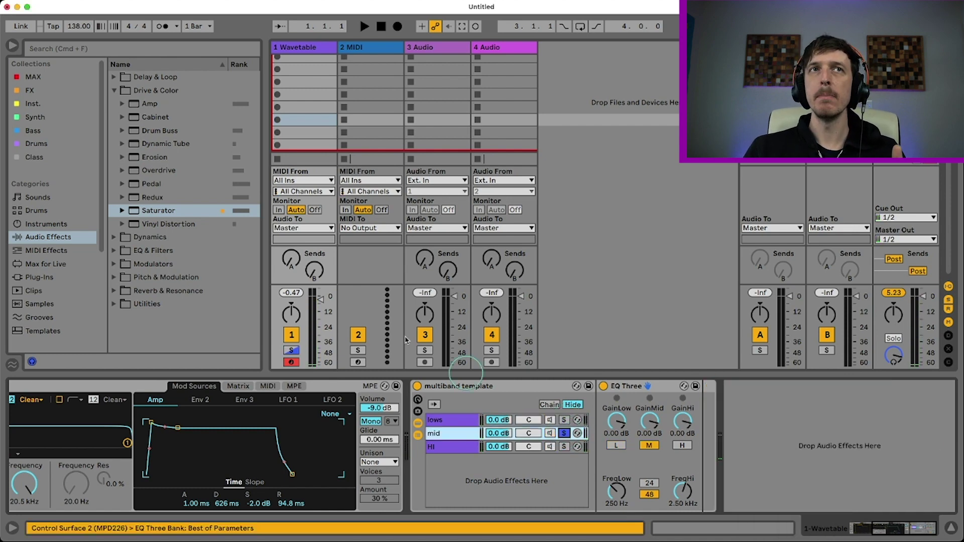
mouse_move(152, 173)
mouse_down()
mouse_move(725, 417)
mouse_move(697, 423)
mouse_up()
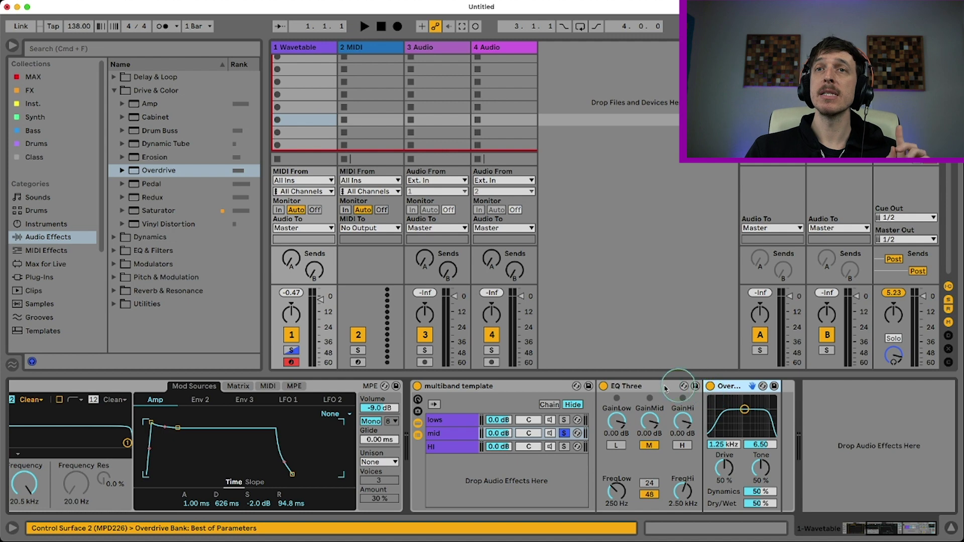
- Set the mid chain's Overdrive filter to 966 Hz with a bandwidth of 5.10, and add a Phaser-Flanger from Pitch & Modulation after it
click(646, 387)
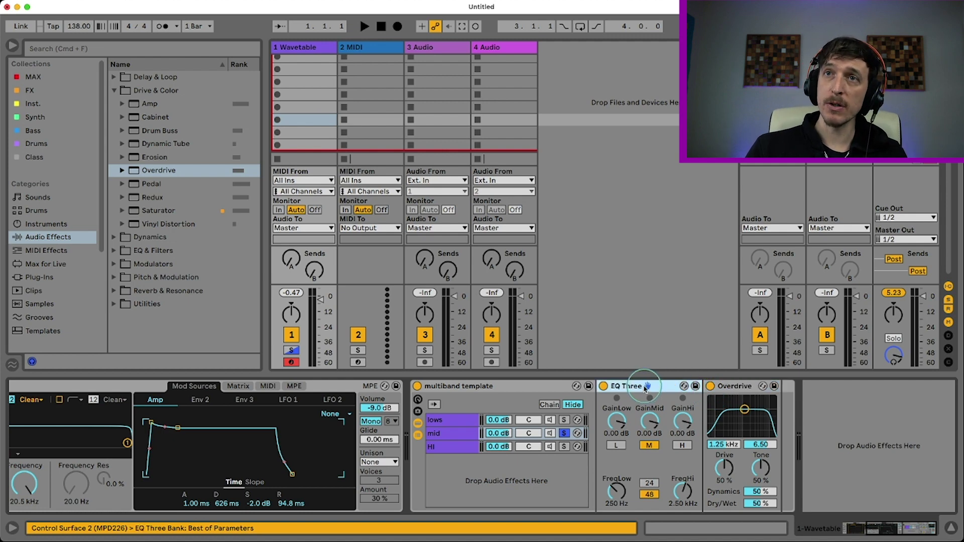
click(729, 388)
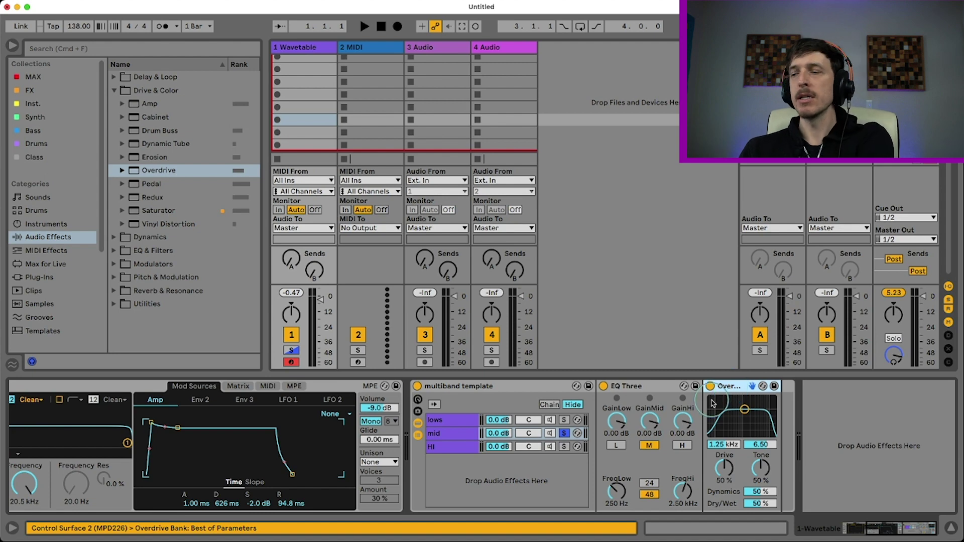
click(743, 412)
drag(744, 413, 742, 415)
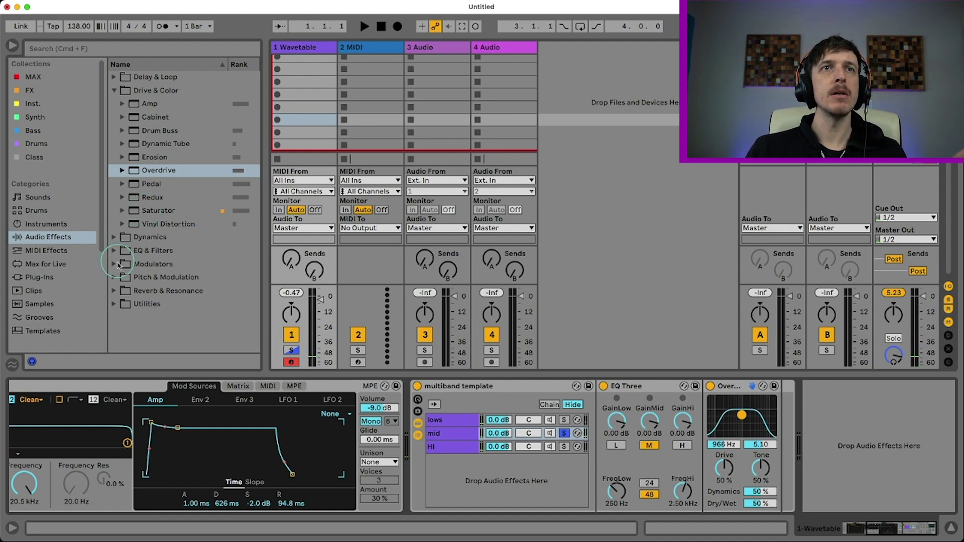
click(118, 277)
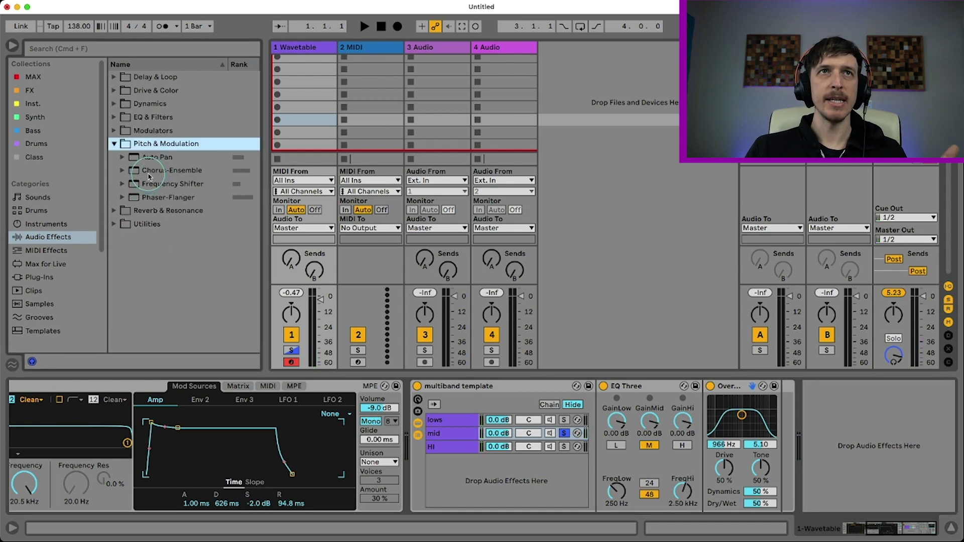
drag(153, 197, 775, 408)
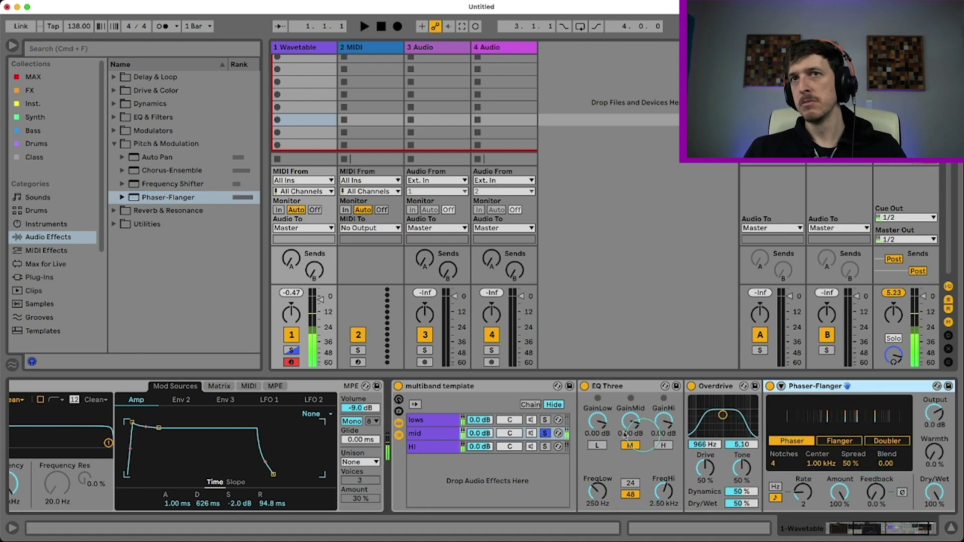
- Solo the HI chain instead of the mid, and add a Reverb from Reverb & Resonance after its EQ Three
click(545, 446)
click(450, 449)
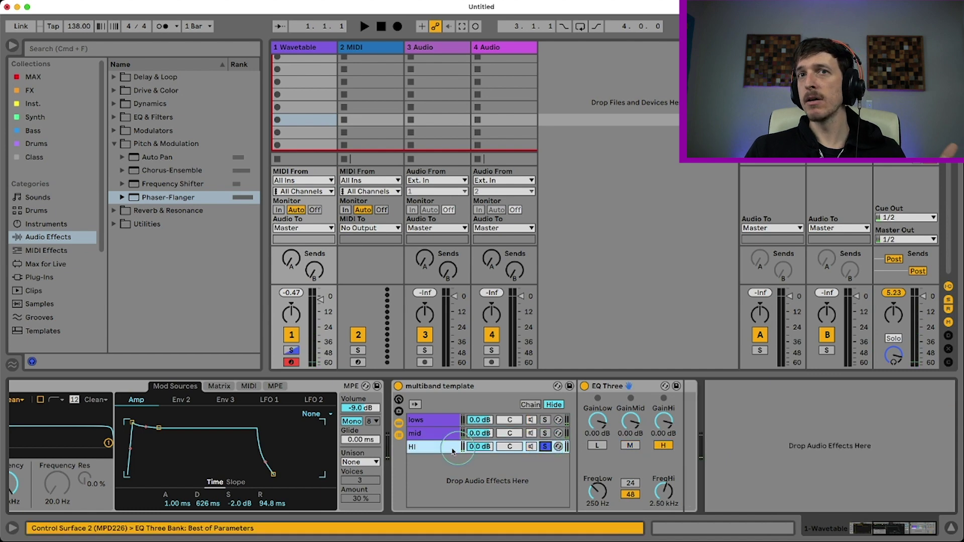
click(115, 211)
drag(133, 211, 683, 402)
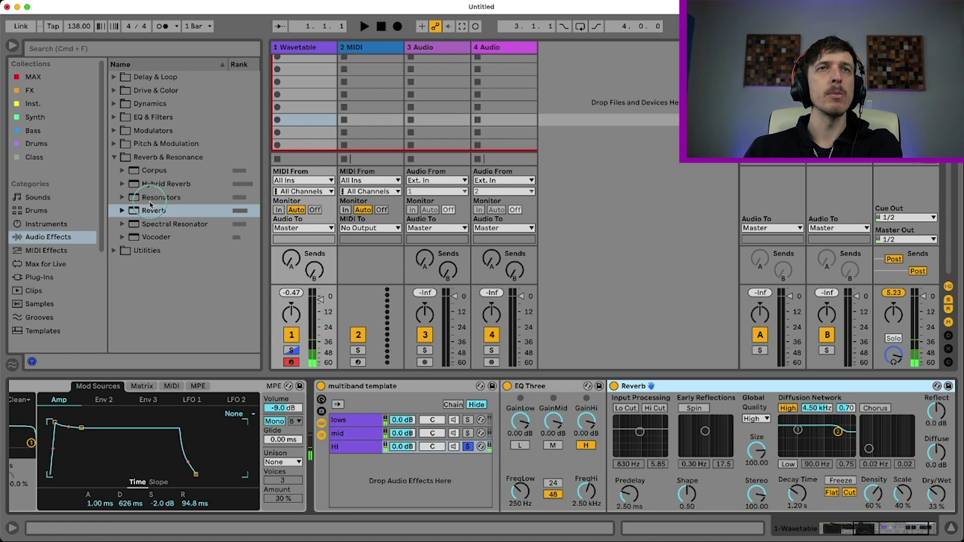
- Insert a Pedal from Drive & Color between the HI chain's EQ Three and Reverb, in Fuzz mode at 45 % Dry/Wet
click(114, 91)
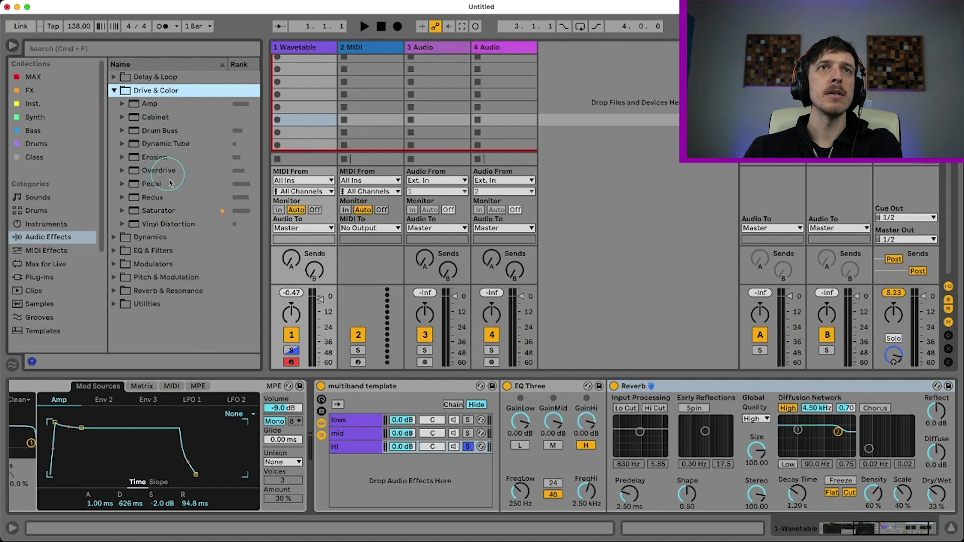
click(150, 185)
drag(397, 322, 621, 417)
click(682, 436)
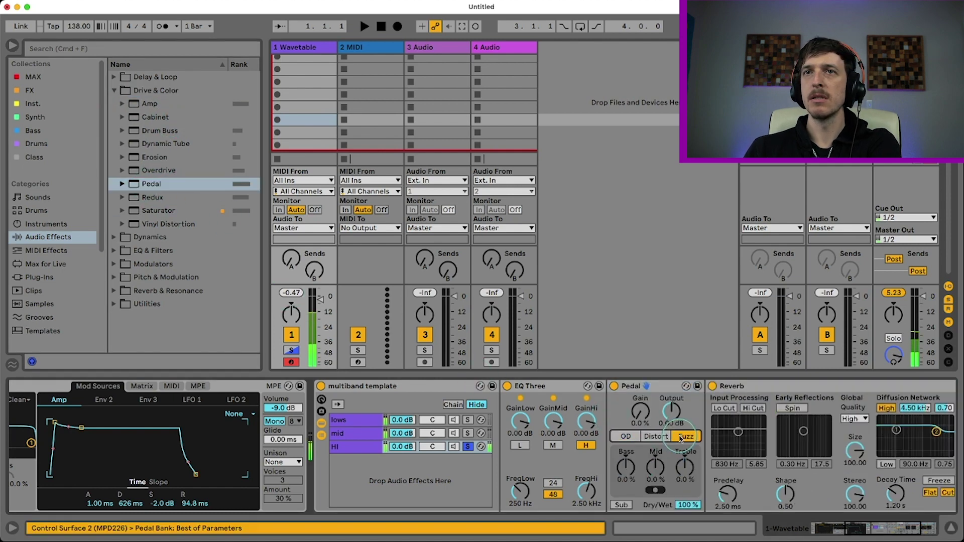
drag(688, 505, 688, 520)
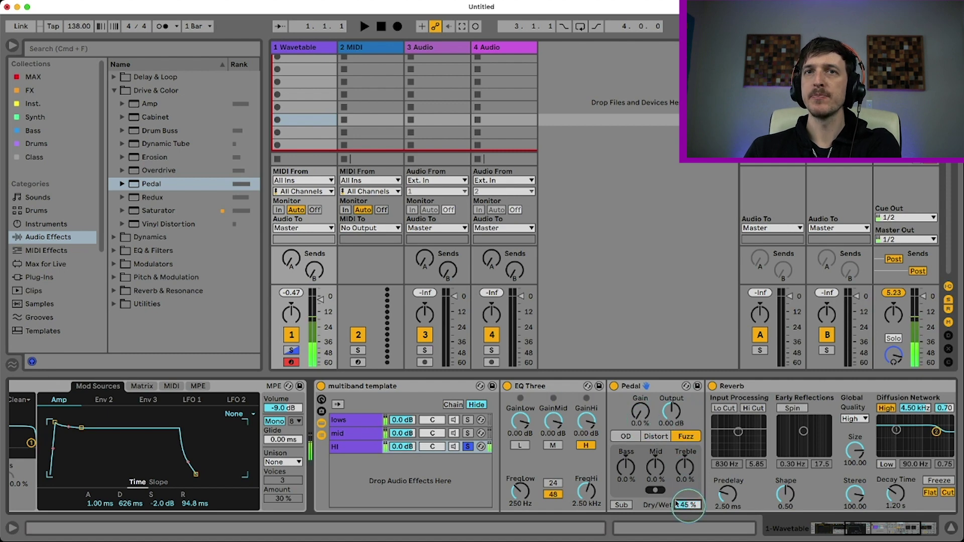
- Clear the HI chain's solo, and switch the whole multiband template rack off and back on to compare the sound
click(467, 447)
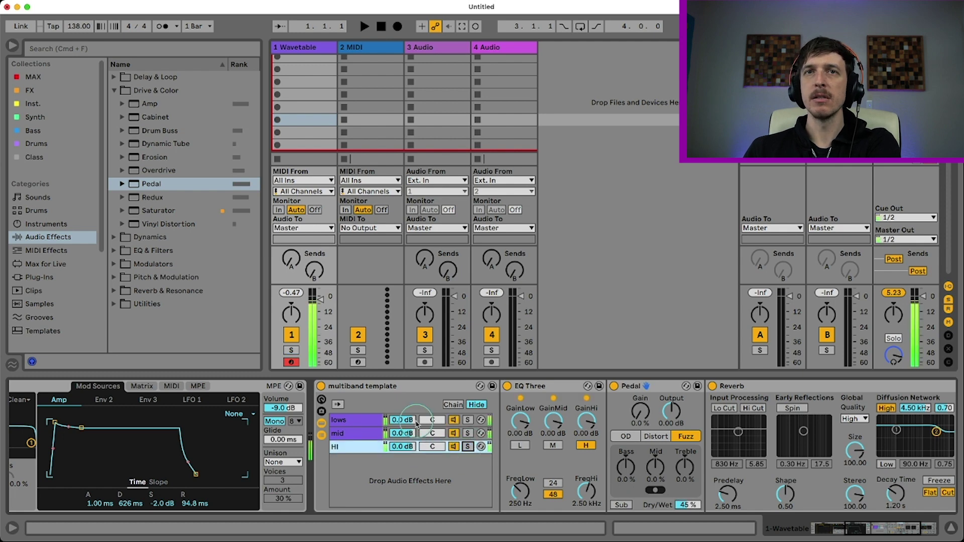
click(321, 386)
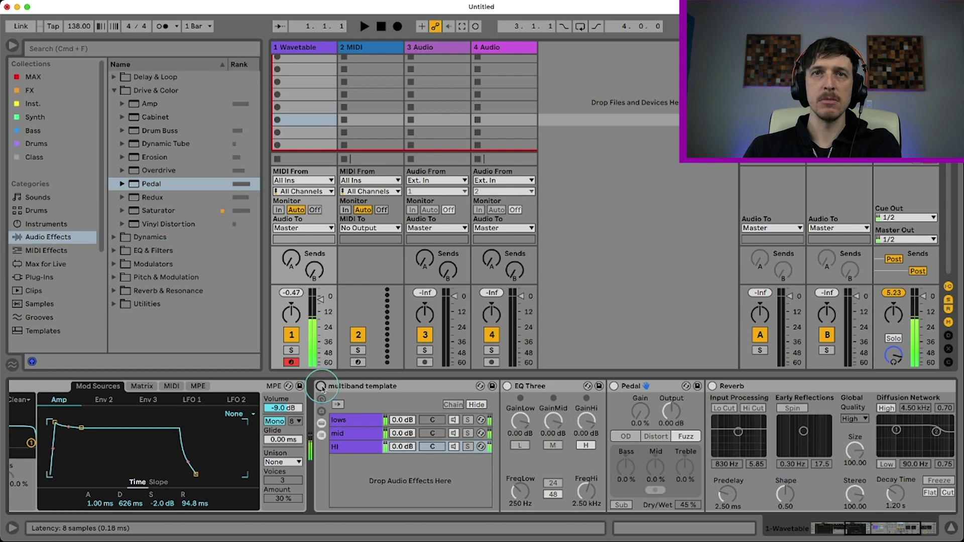
click(321, 387)
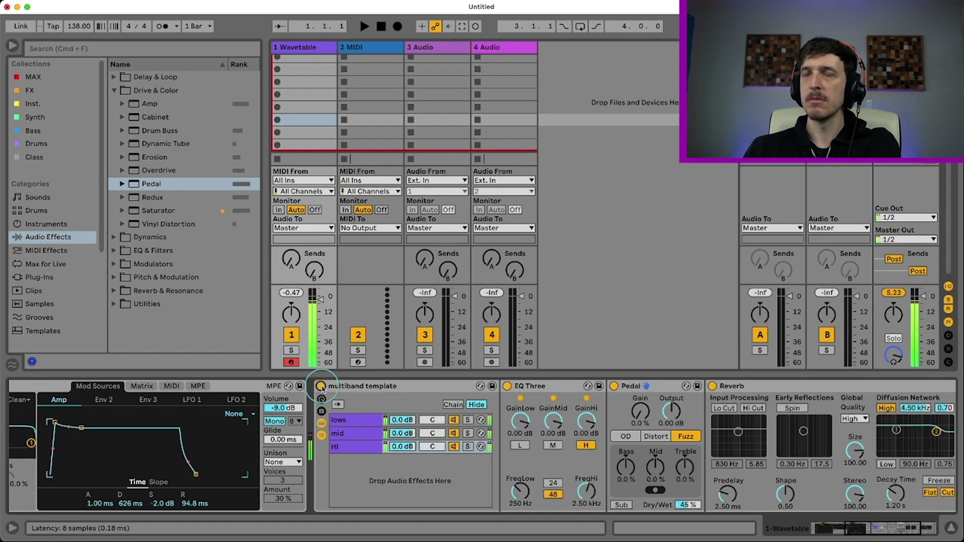